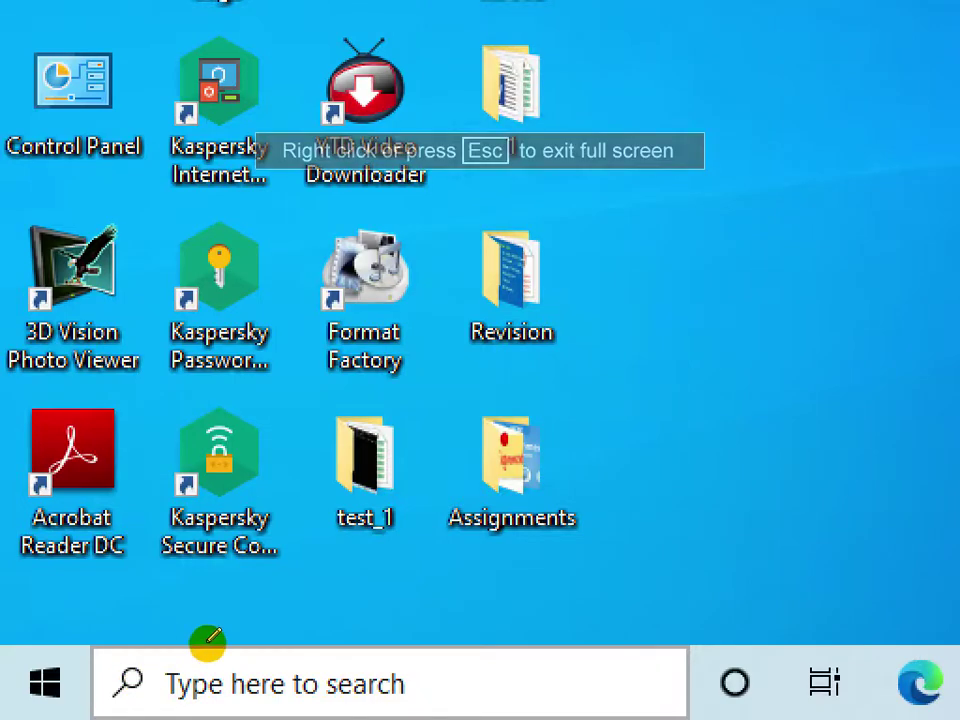
# - Search the desktop taskbar for 'Control' so Control Panel appears as the best match
pyautogui.moveTo(208, 642)
pyautogui.mouseDown()
pyautogui.moveTo(328, 696)
pyautogui.moveTo(379, 647)
pyautogui.moveTo(208, 638)
pyautogui.mouseUp()
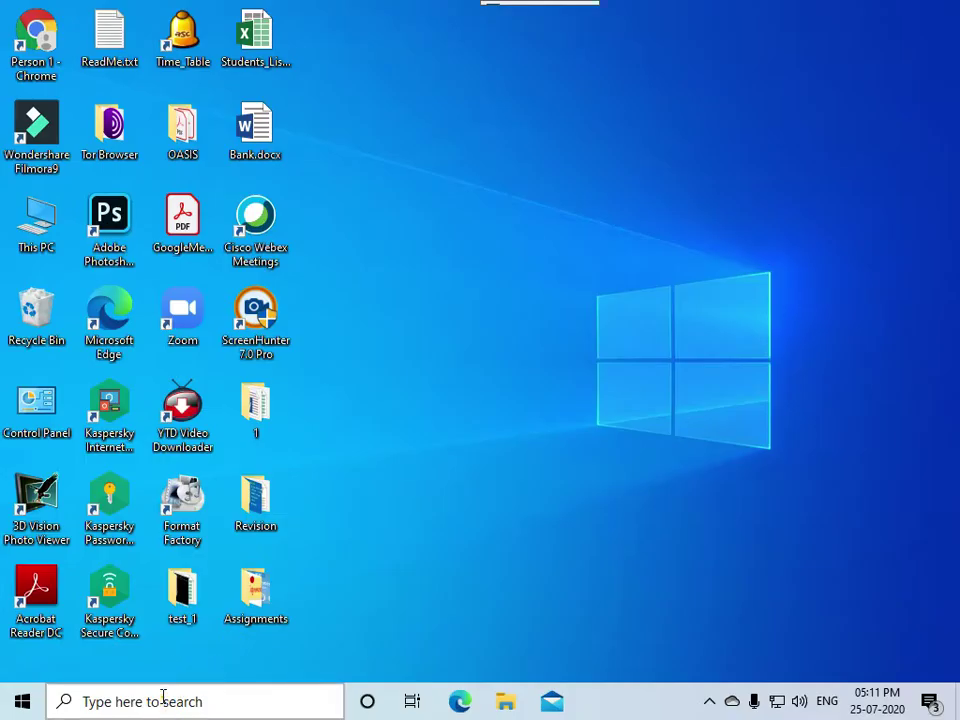
pyautogui.click(326, 674)
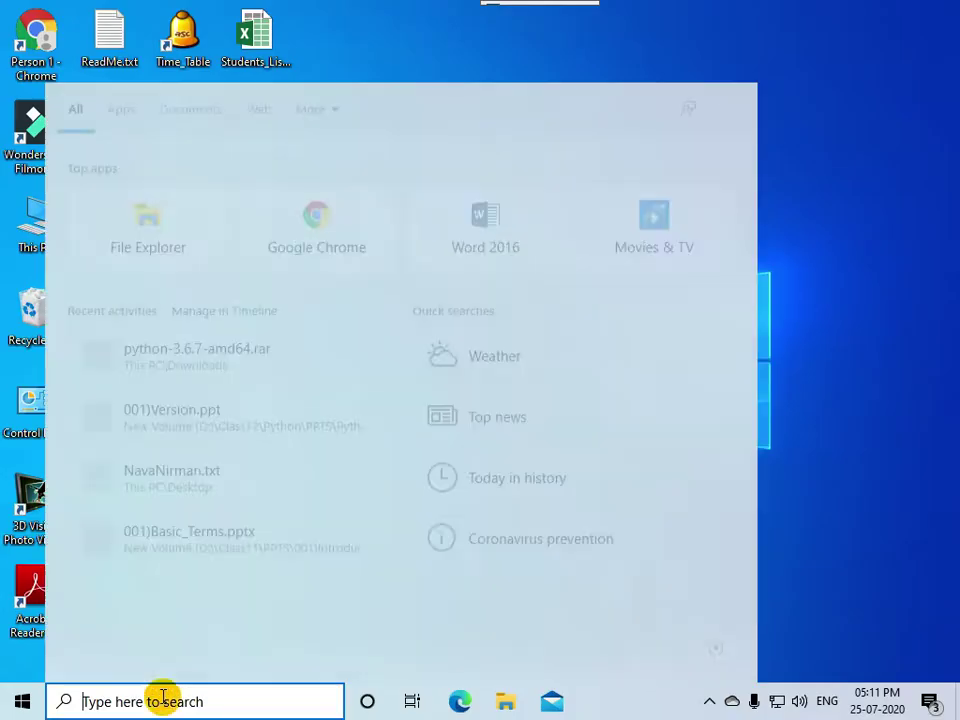
pyautogui.write('Contro')
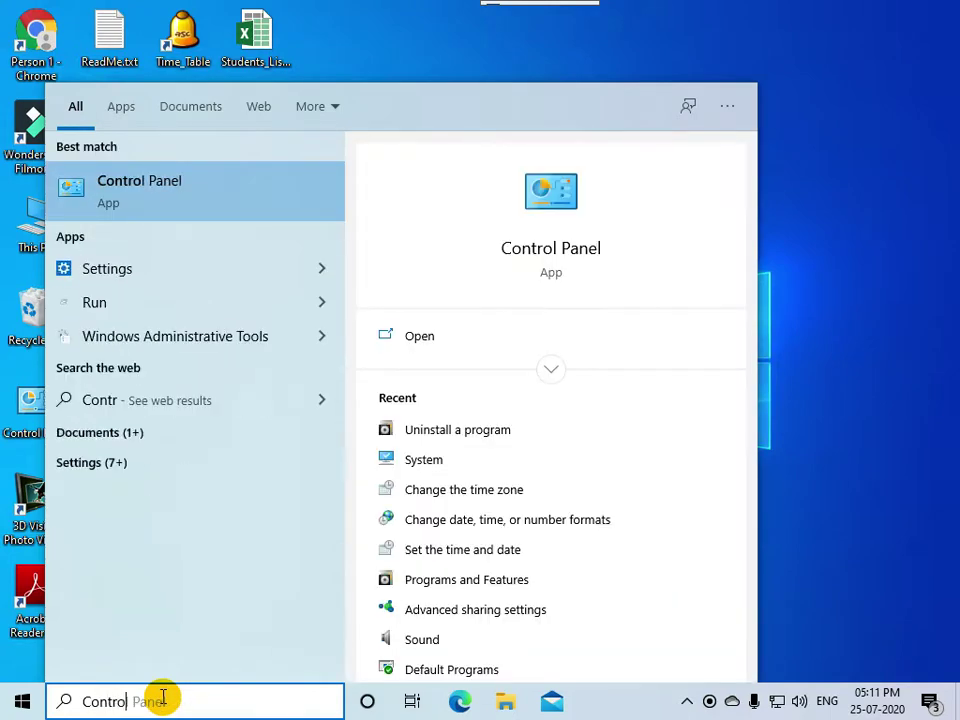
pyautogui.write('l')
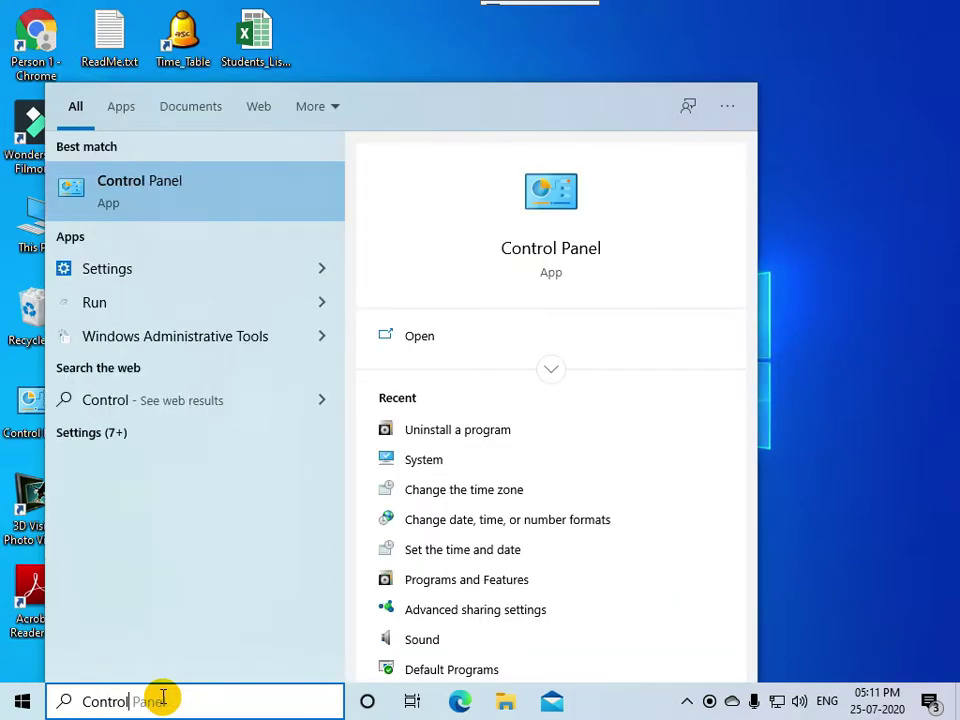
# - Launch Control Panel and go to Programs > Uninstall a program to list installed software
pyautogui.click(155, 193)
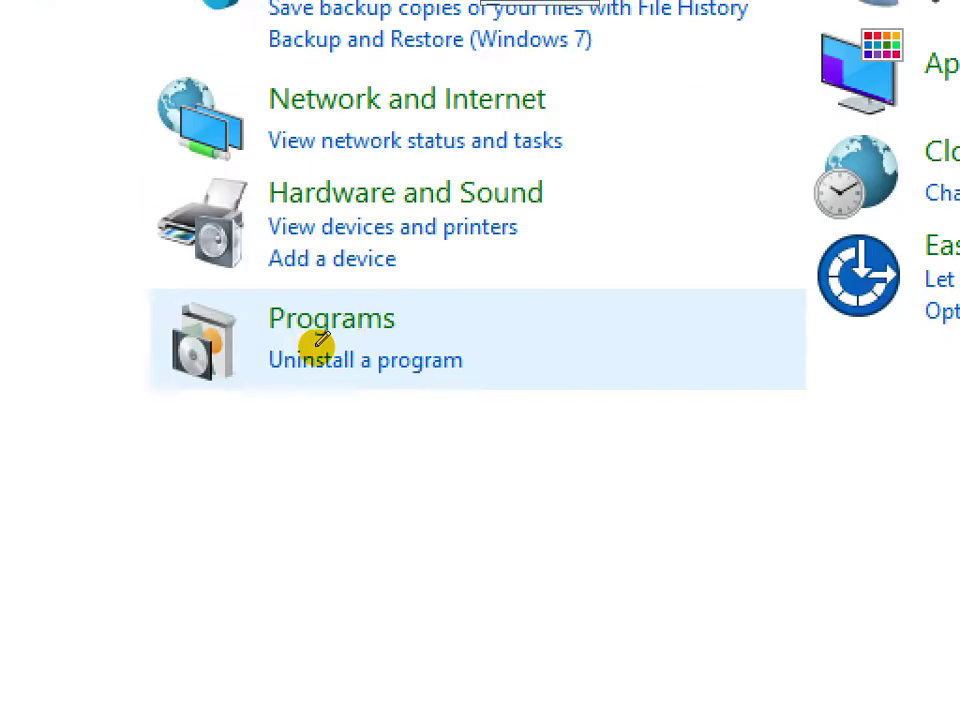
pyautogui.moveTo(299, 323); pyautogui.dragTo(236, 308)
pyautogui.moveTo(330, 278)
pyautogui.mouseDown()
pyautogui.moveTo(249, 317)
pyautogui.moveTo(356, 409)
pyautogui.moveTo(467, 324)
pyautogui.moveTo(452, 302)
pyautogui.mouseUp()
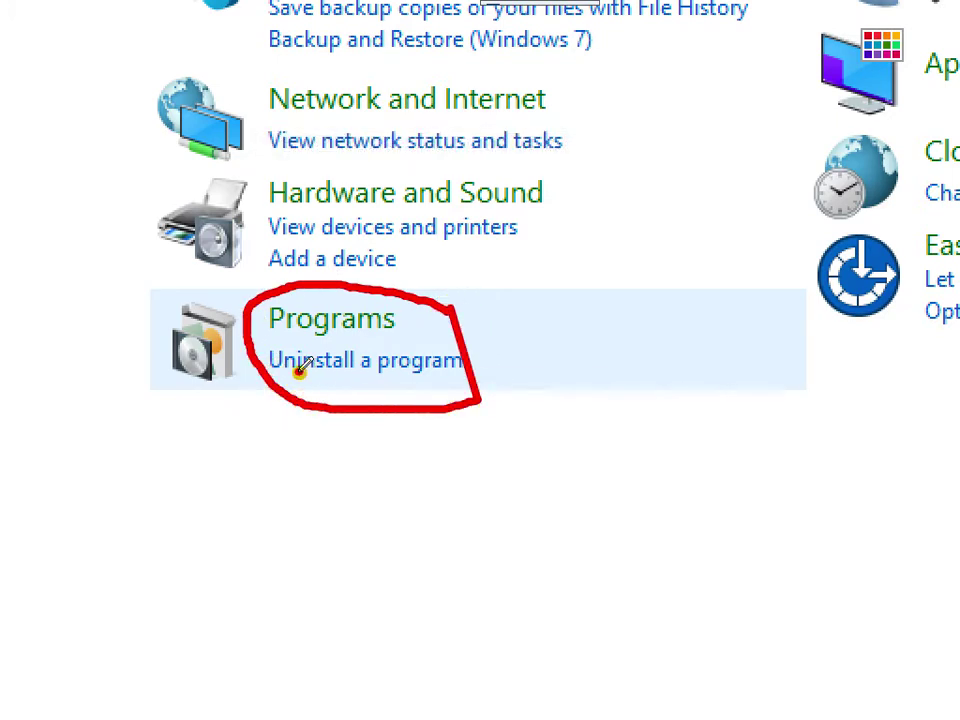
pyautogui.moveTo(299, 368); pyautogui.dragTo(392, 373)
pyautogui.click(403, 358)
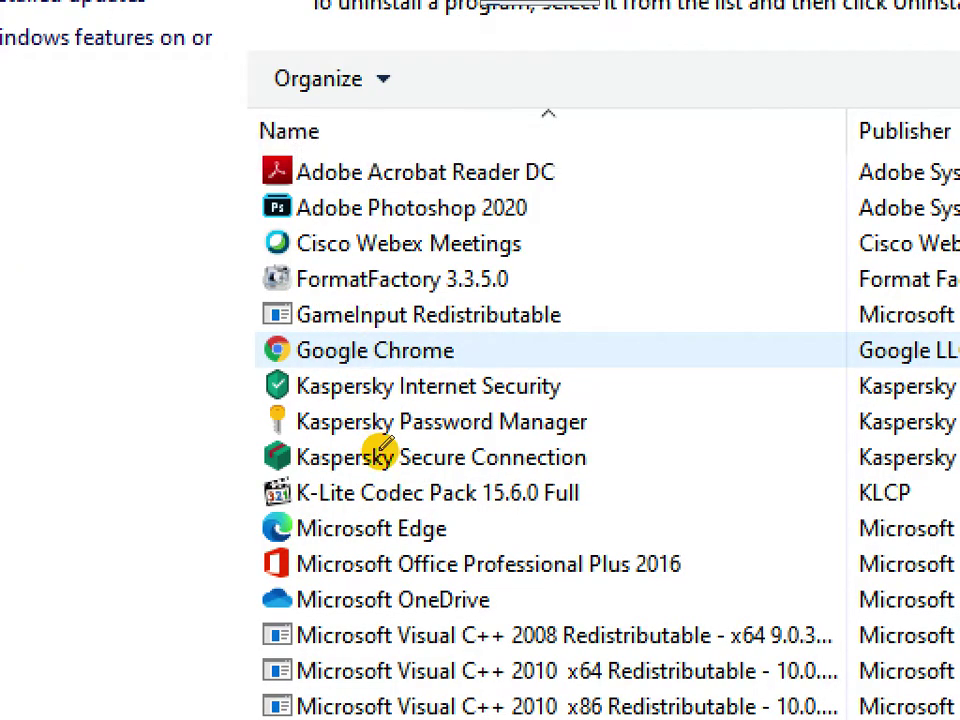
pyautogui.click(665, 635)
pyautogui.scroll(-3, 665, 635)
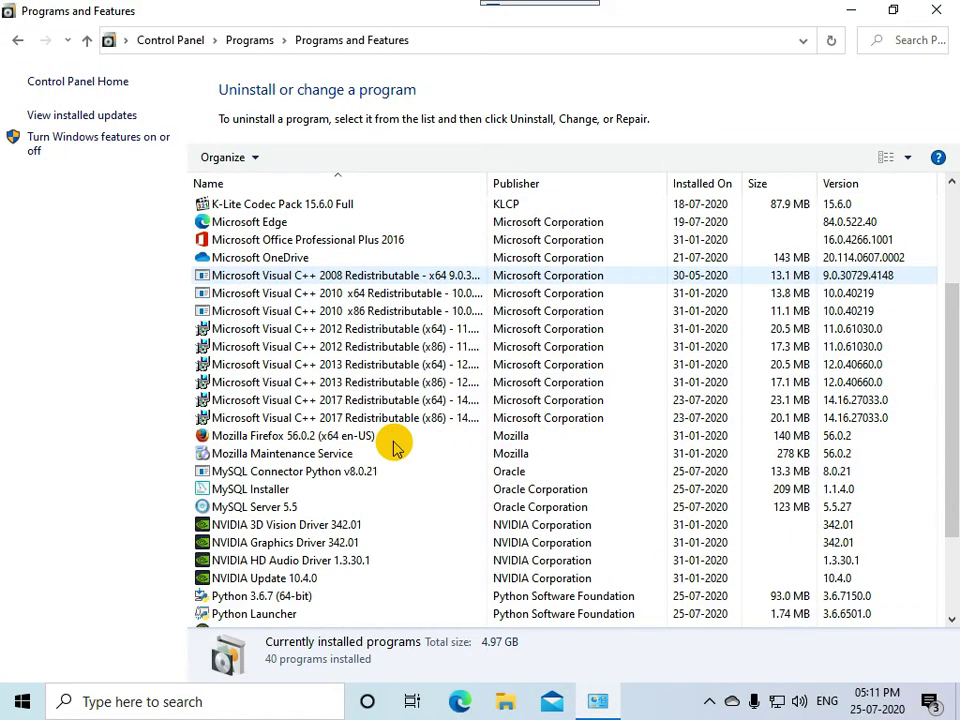
pyautogui.click(319, 472)
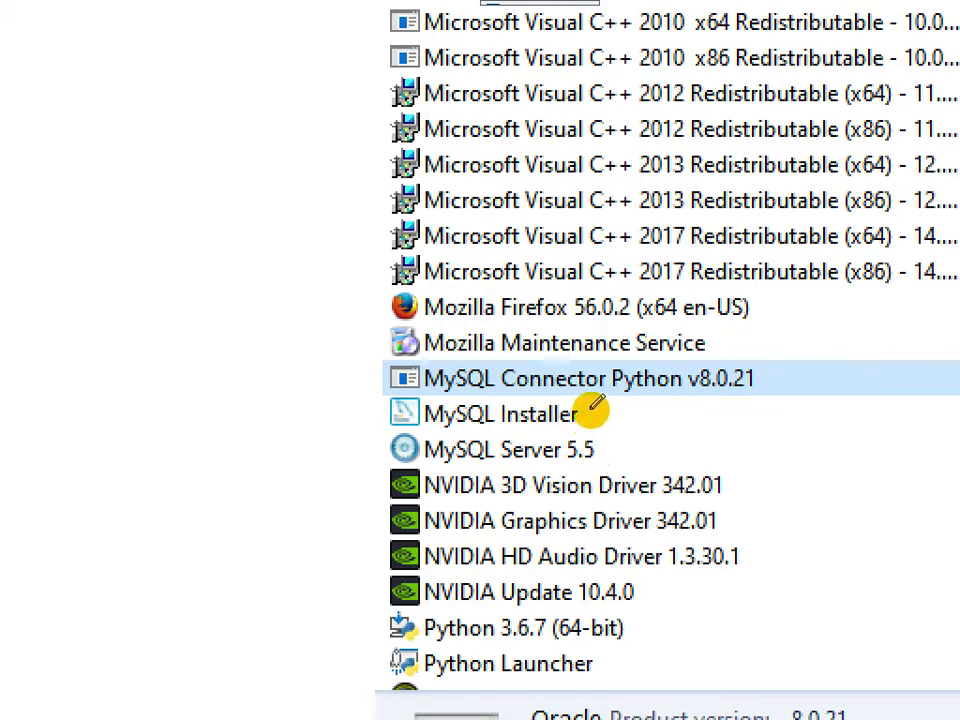
pyautogui.moveTo(591, 408); pyautogui.dragTo(591, 422)
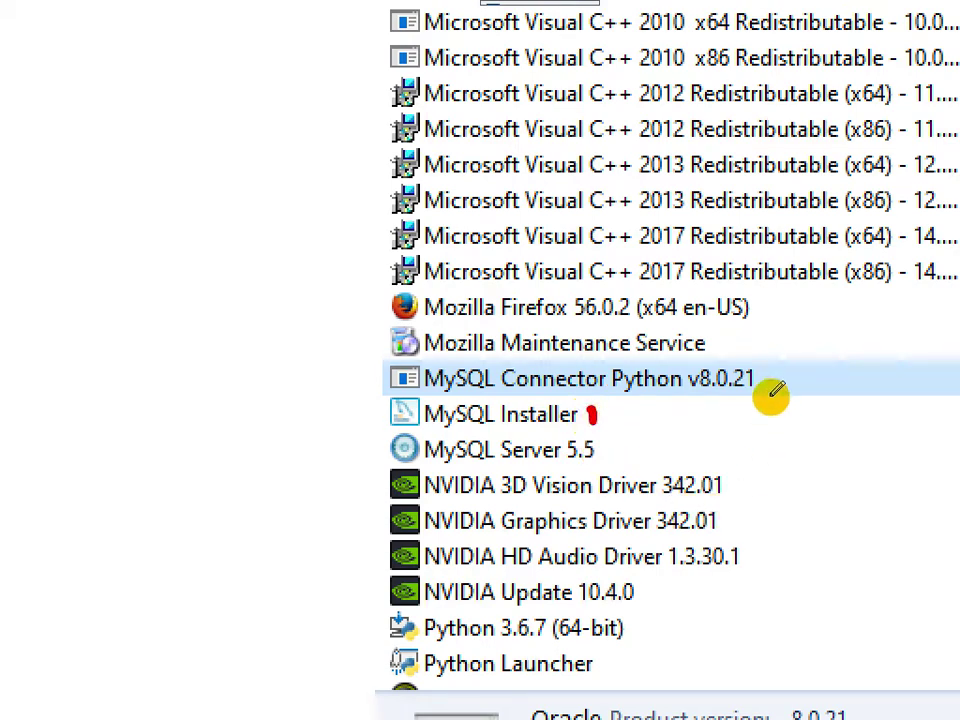
pyautogui.moveTo(766, 370)
pyautogui.mouseDown()
pyautogui.moveTo(782, 372)
pyautogui.moveTo(765, 390)
pyautogui.moveTo(789, 400)
pyautogui.mouseUp()
pyautogui.moveTo(603, 438)
pyautogui.mouseDown()
pyautogui.moveTo(615, 436)
pyautogui.moveTo(621, 456)
pyautogui.moveTo(604, 470)
pyautogui.mouseUp()
pyautogui.moveTo(425, 432); pyautogui.dragTo(514, 416)
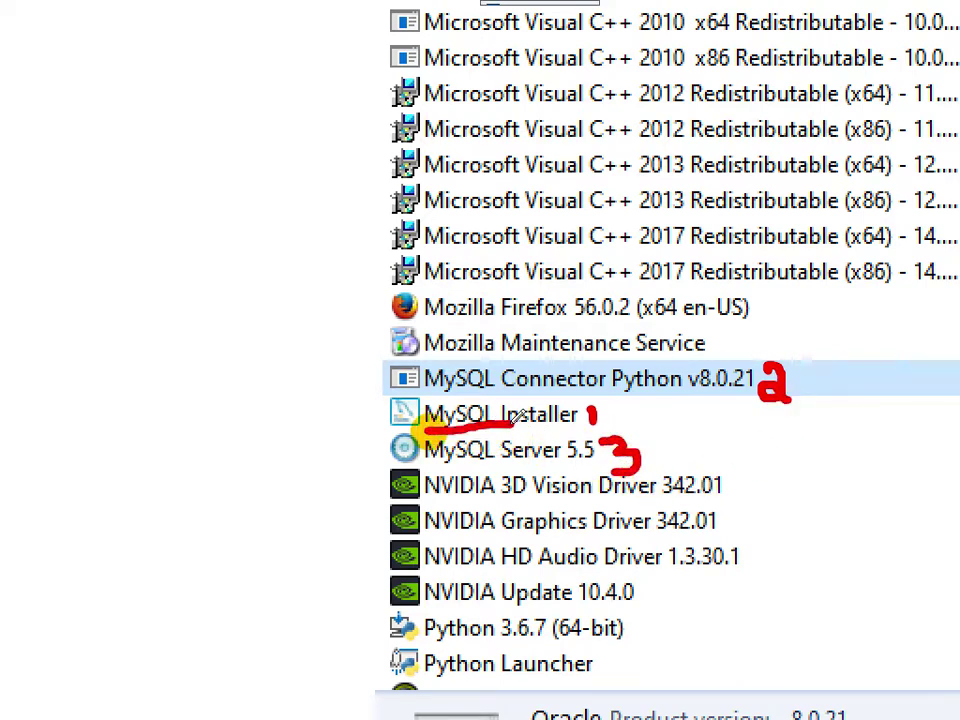
# - Uninstall MySQL Installer from Programs and Features, confirming the removal with Yes
pyautogui.click(472, 426)
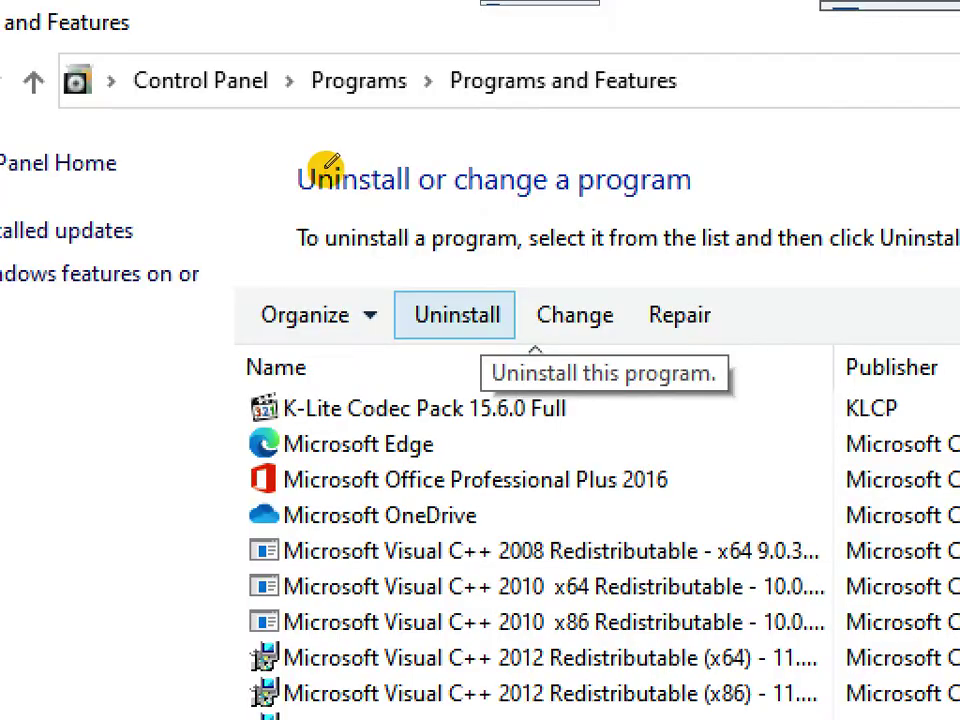
pyautogui.moveTo(508, 281)
pyautogui.mouseDown()
pyautogui.moveTo(390, 284)
pyautogui.moveTo(399, 332)
pyautogui.moveTo(513, 345)
pyautogui.moveTo(499, 276)
pyautogui.mouseUp()
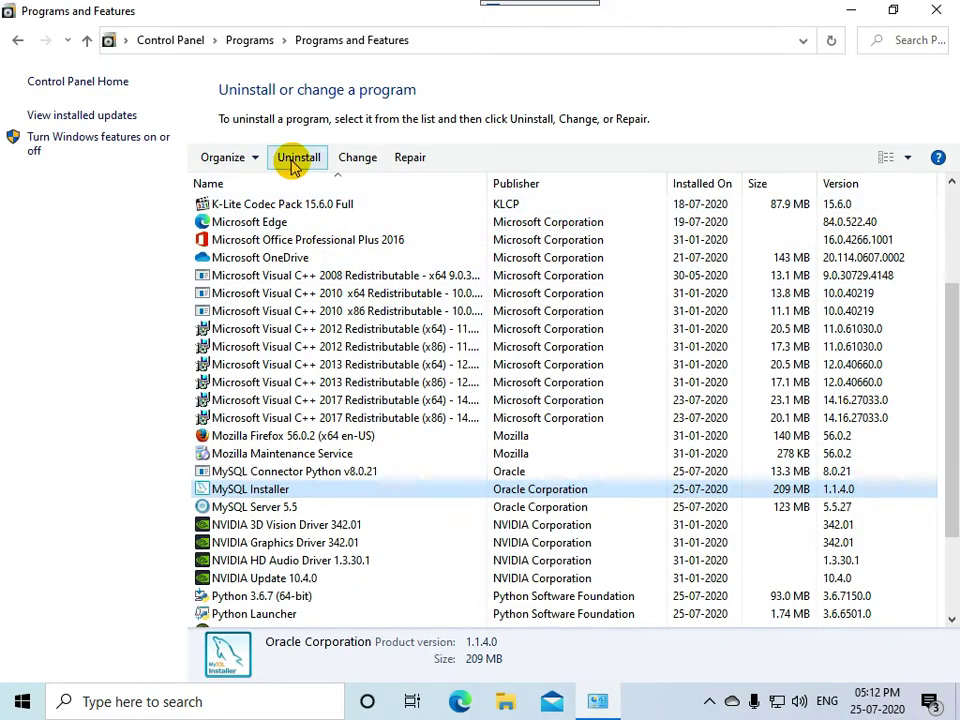
pyautogui.click(296, 163)
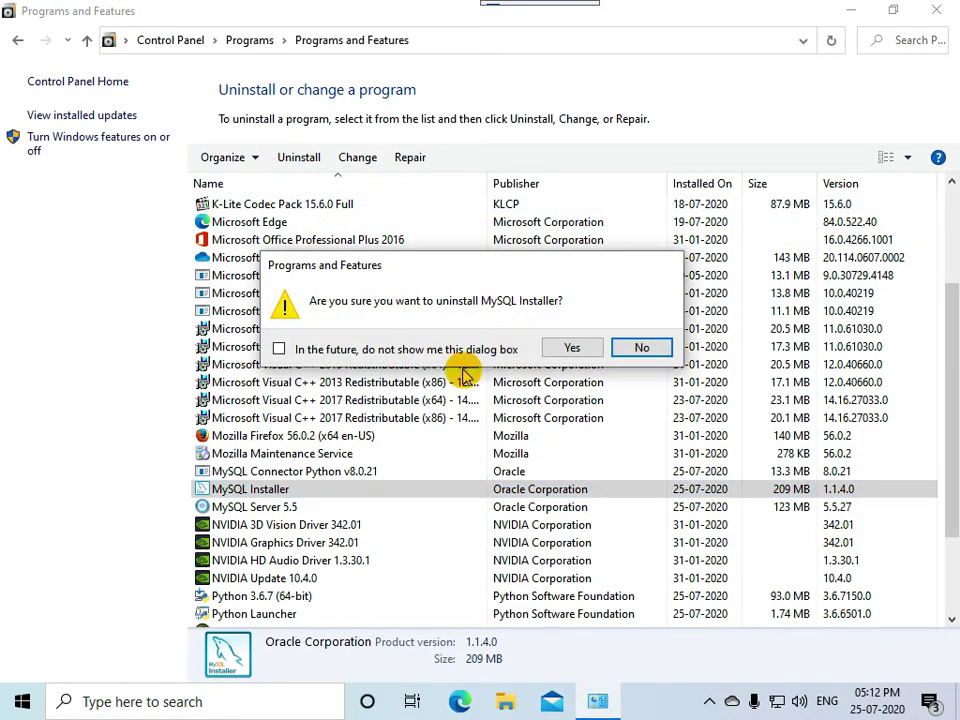
pyautogui.click(574, 348)
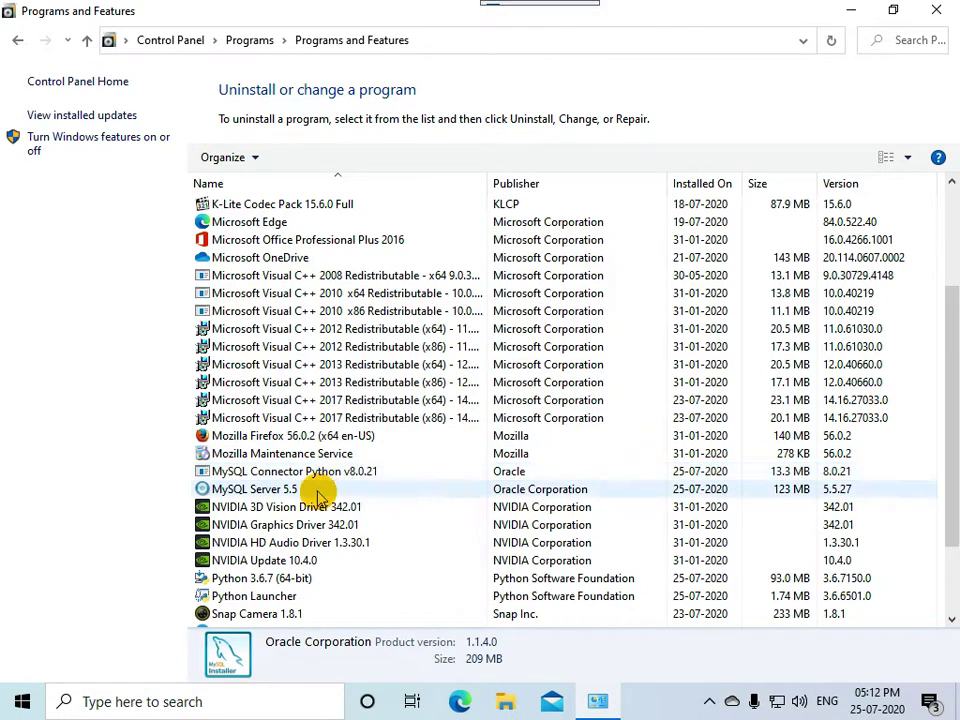
# - Uninstall MySQL Connector Python v8.0.21, confirming the removal with Yes
pyautogui.click(224, 475)
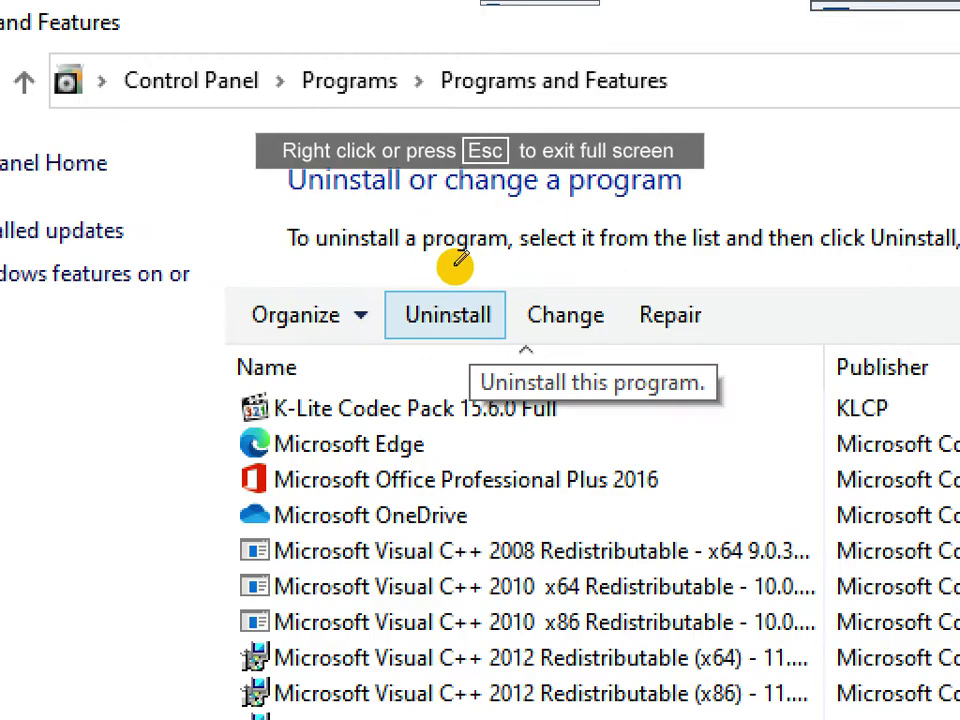
pyautogui.moveTo(302, 133); pyautogui.dragTo(267, 152)
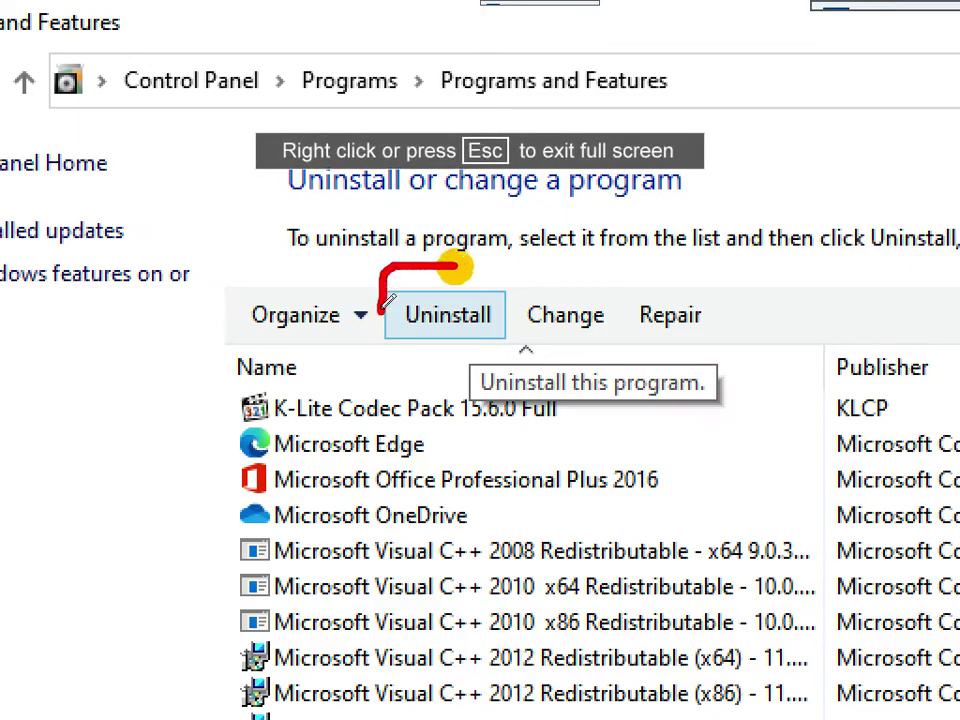
pyautogui.moveTo(385, 305)
pyautogui.mouseDown()
pyautogui.moveTo(499, 333)
pyautogui.moveTo(448, 262)
pyautogui.mouseUp()
pyautogui.press('Escape')
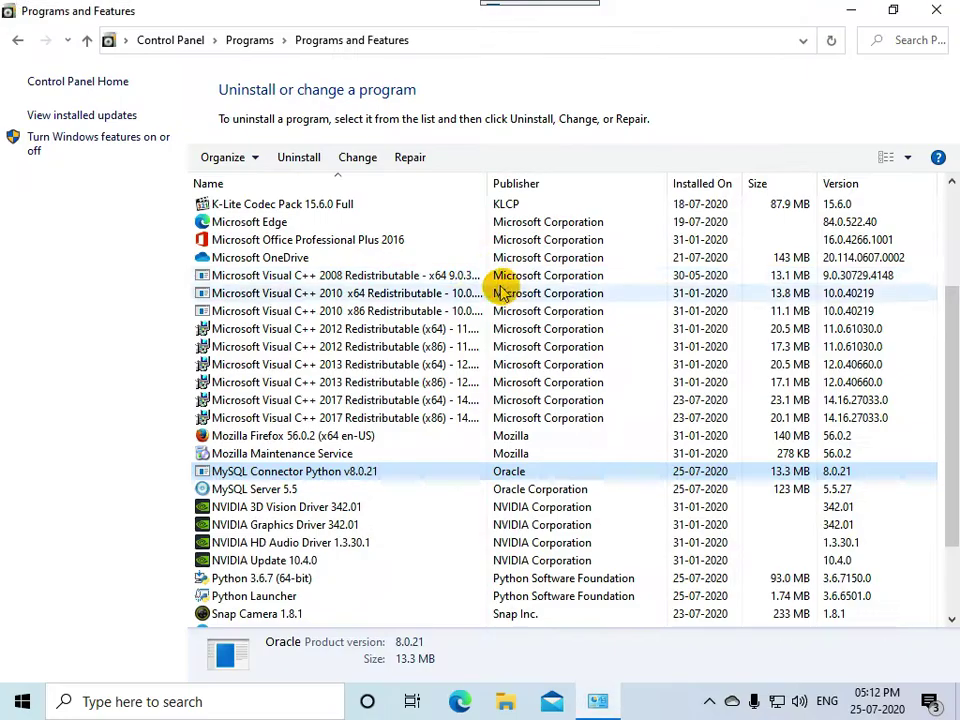
pyautogui.click(313, 158)
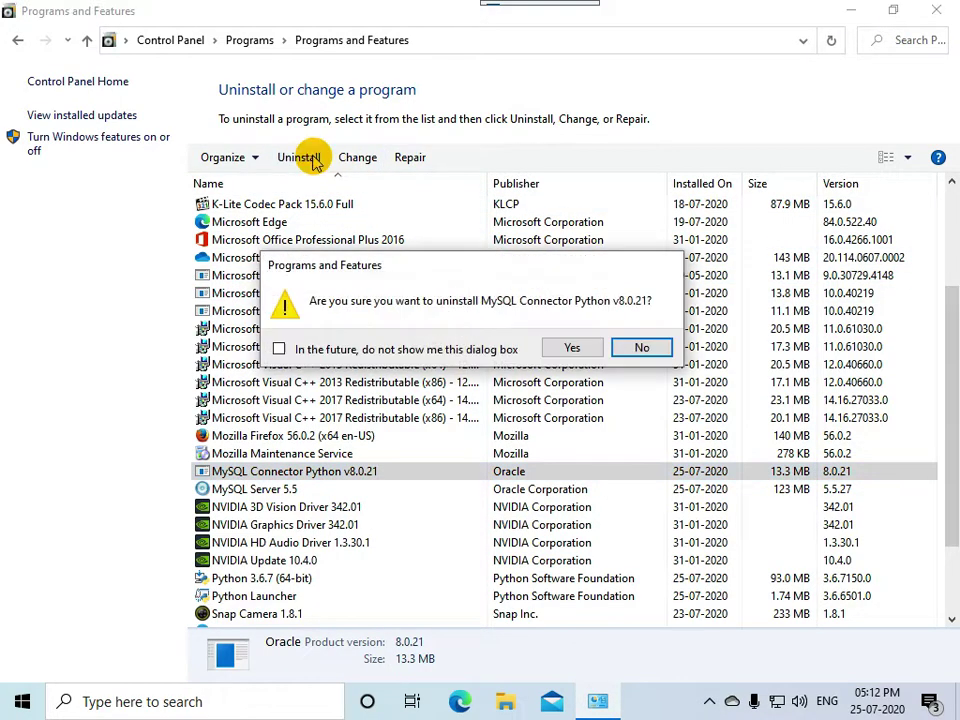
pyautogui.click(574, 350)
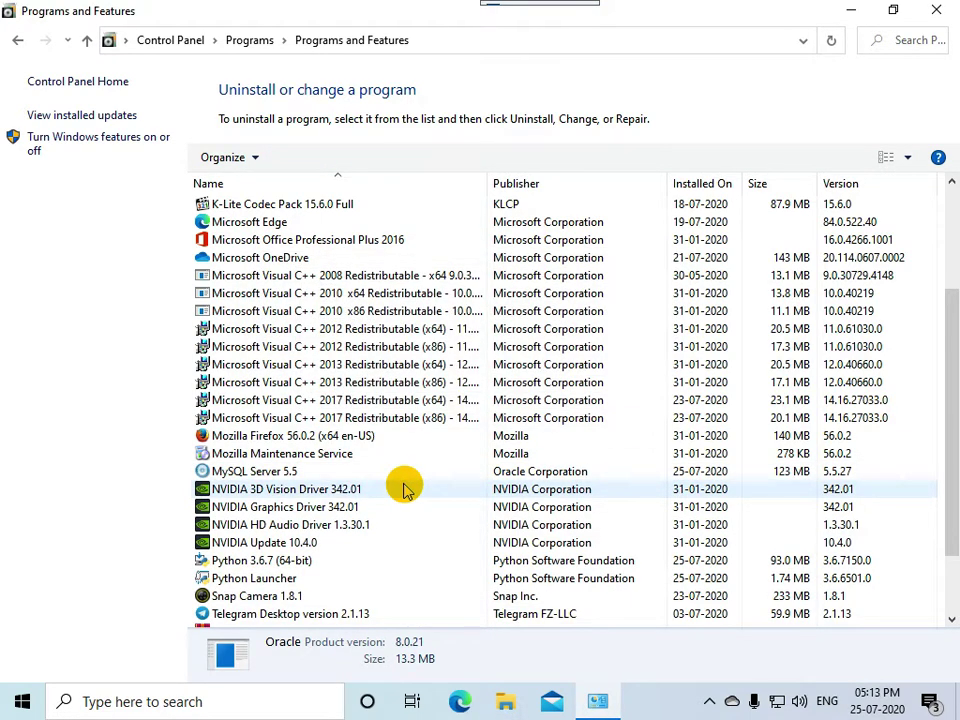
# - Select MySQL Server 5.5 and start its uninstall to bring up the confirmation prompt
pyautogui.click(289, 473)
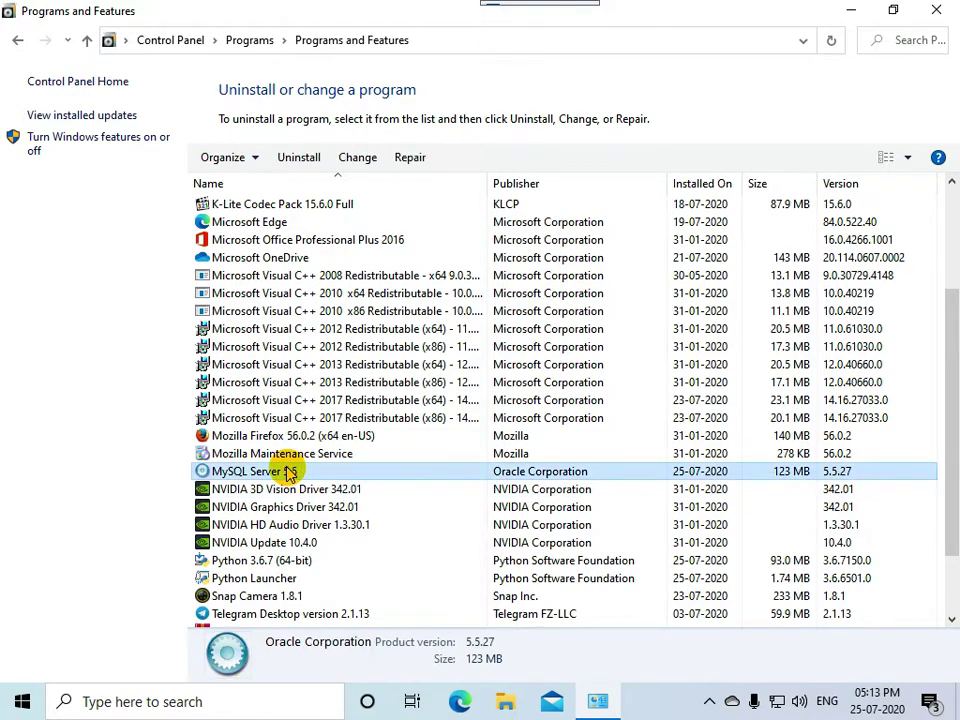
pyautogui.hotkey('ctrl', '1')
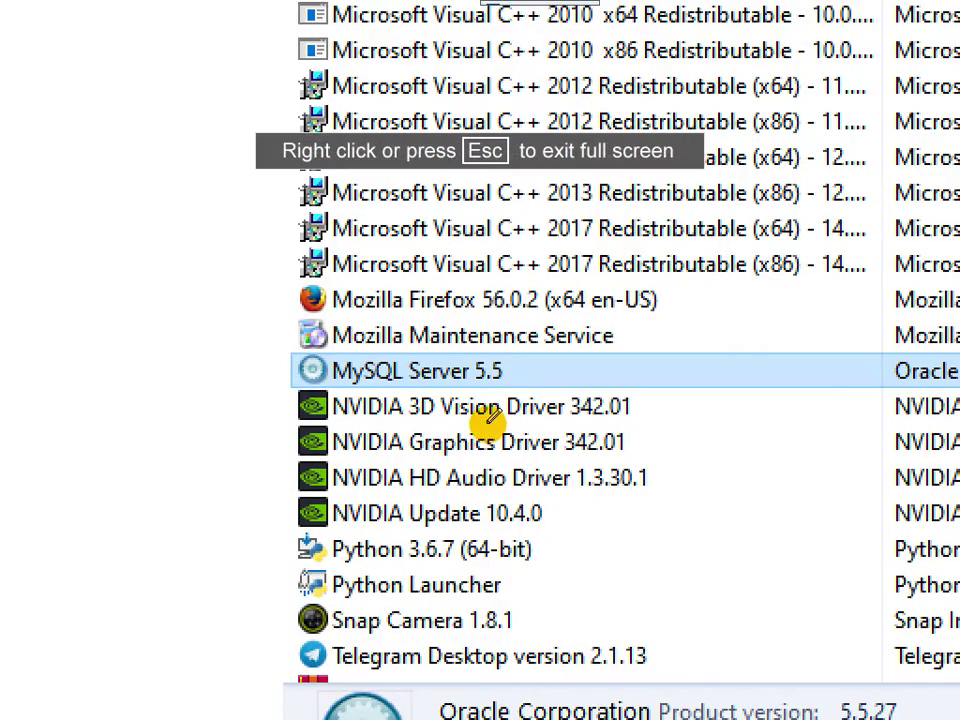
pyautogui.moveTo(474, 341)
pyautogui.mouseDown()
pyautogui.moveTo(310, 350)
pyautogui.moveTo(412, 385)
pyautogui.moveTo(512, 376)
pyautogui.moveTo(462, 346)
pyautogui.mouseUp()
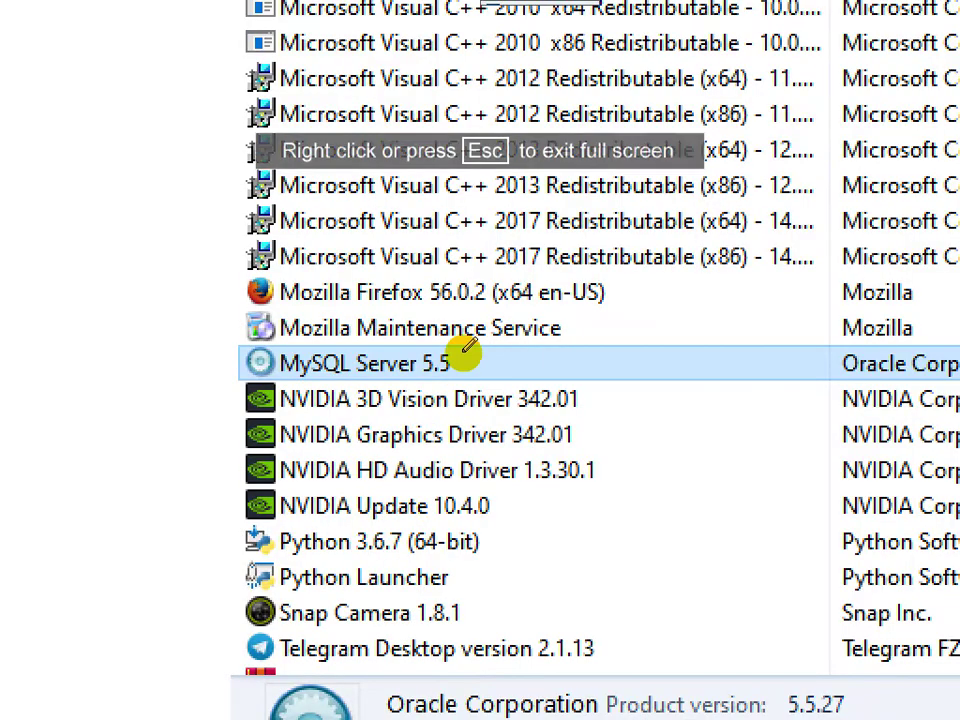
pyautogui.moveTo(302, 466); pyautogui.dragTo(225, 460)
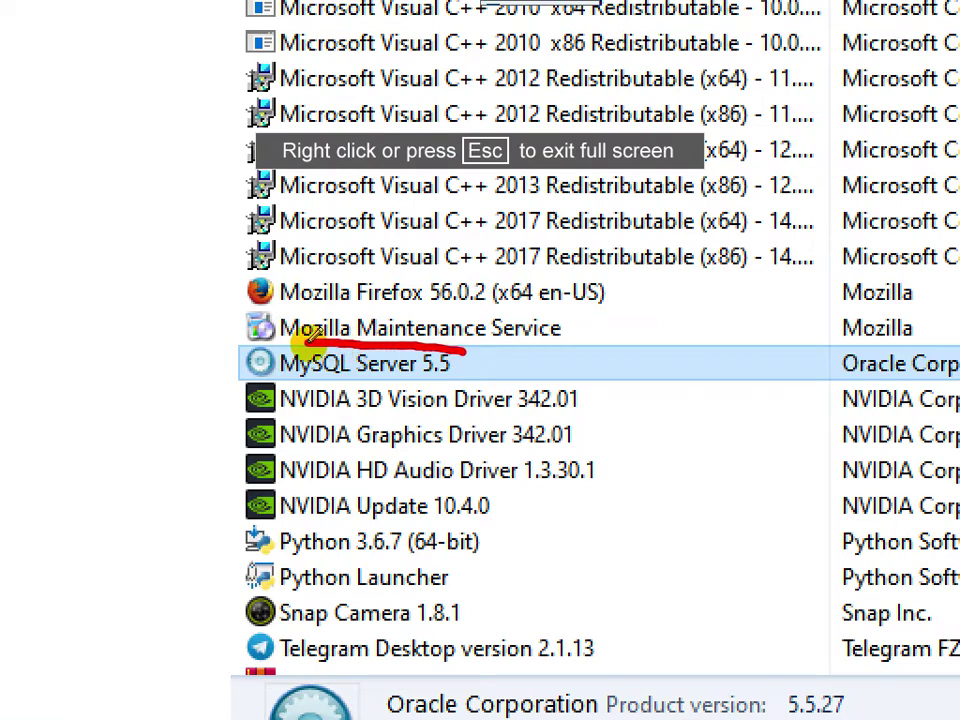
pyautogui.moveTo(303, 340)
pyautogui.mouseDown()
pyautogui.moveTo(252, 343)
pyautogui.moveTo(261, 385)
pyautogui.moveTo(459, 372)
pyautogui.mouseUp()
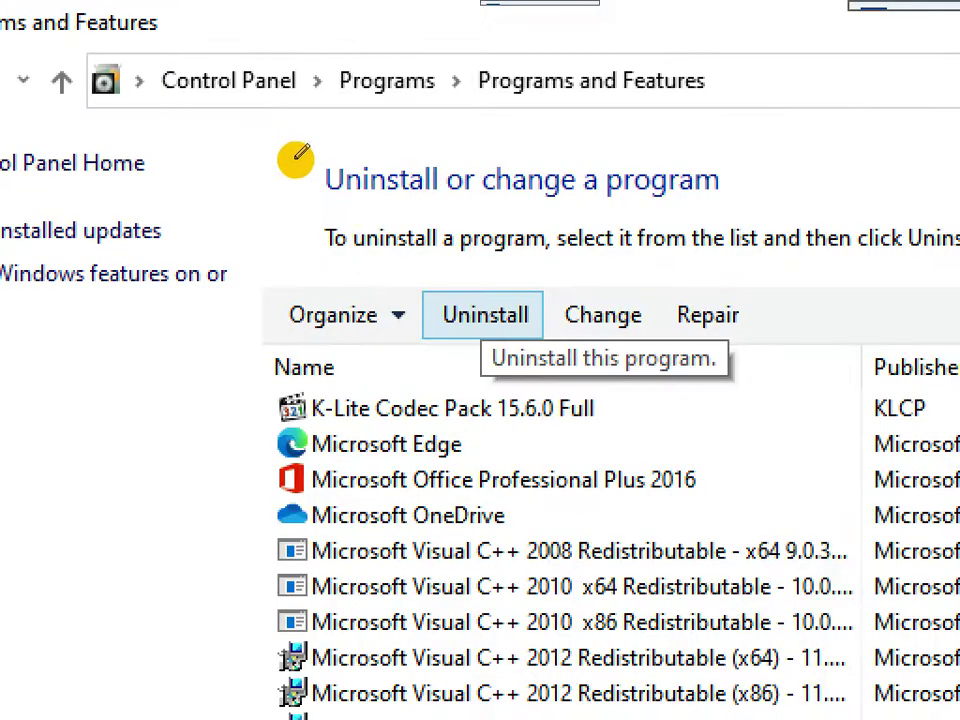
pyautogui.moveTo(420, 284)
pyautogui.mouseDown()
pyautogui.moveTo(474, 281)
pyautogui.moveTo(450, 345)
pyautogui.moveTo(556, 315)
pyautogui.mouseUp()
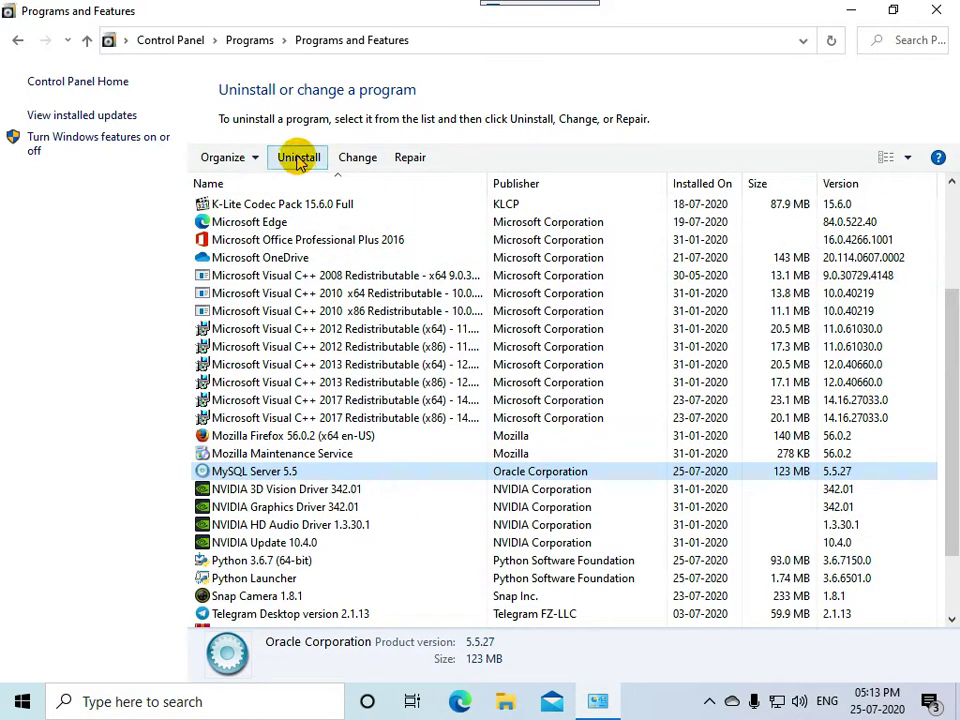
pyautogui.click(475, 320)
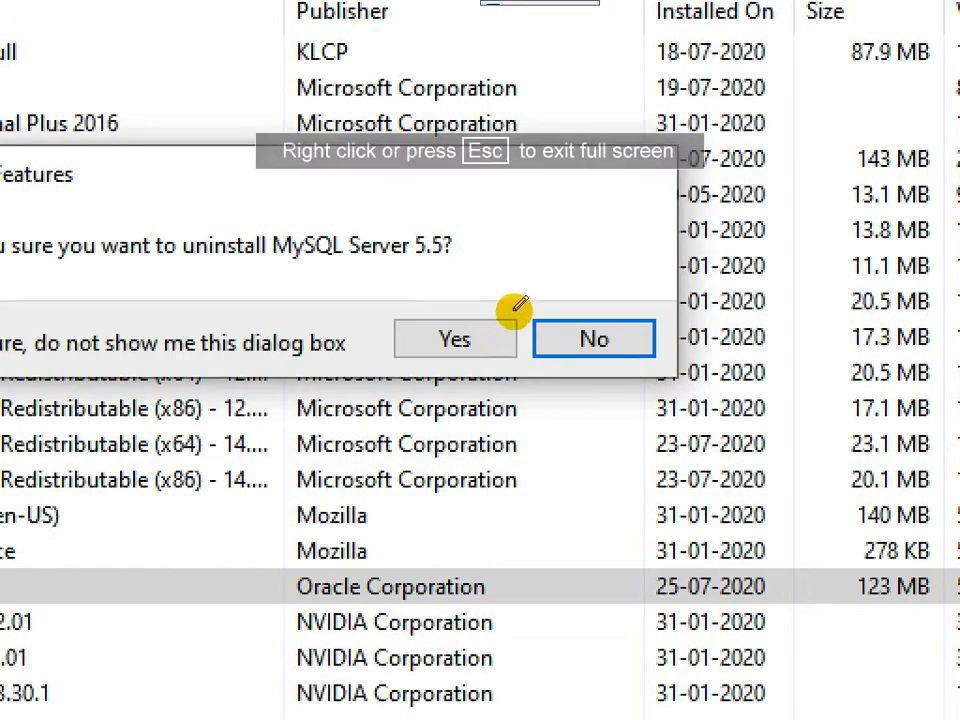
pyautogui.moveTo(598, 330)
pyautogui.mouseDown()
pyautogui.moveTo(553, 322)
pyautogui.moveTo(580, 374)
pyautogui.mouseUp()
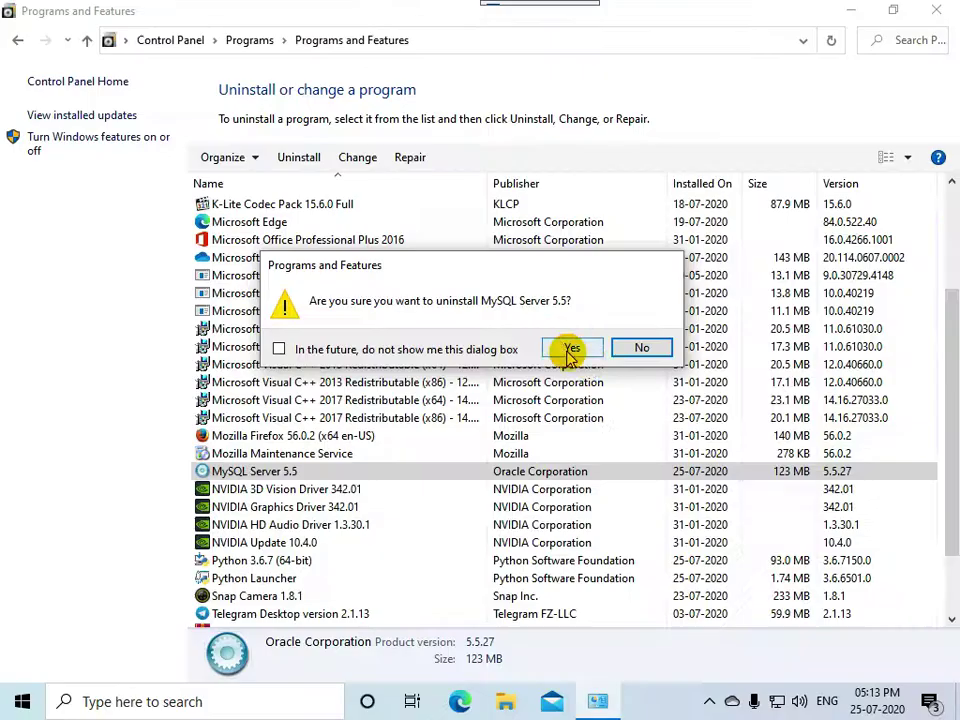
# - Confirm MySQL Server 5.5 removal, allow automatic closing of applications, then close Programs and Features
pyautogui.click(455, 340)
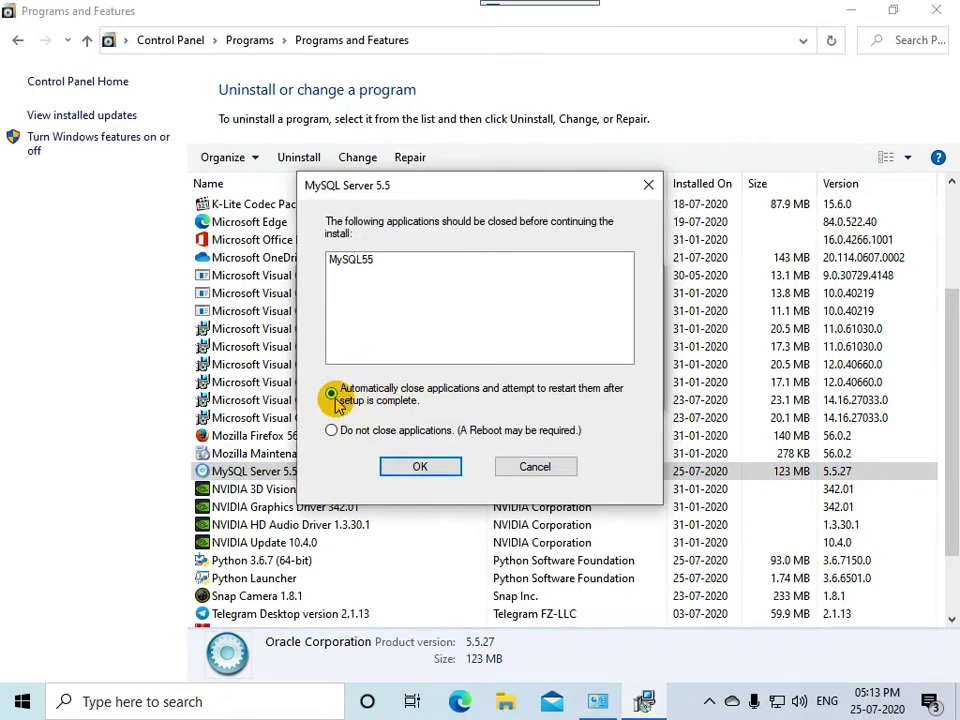
pyautogui.click(421, 467)
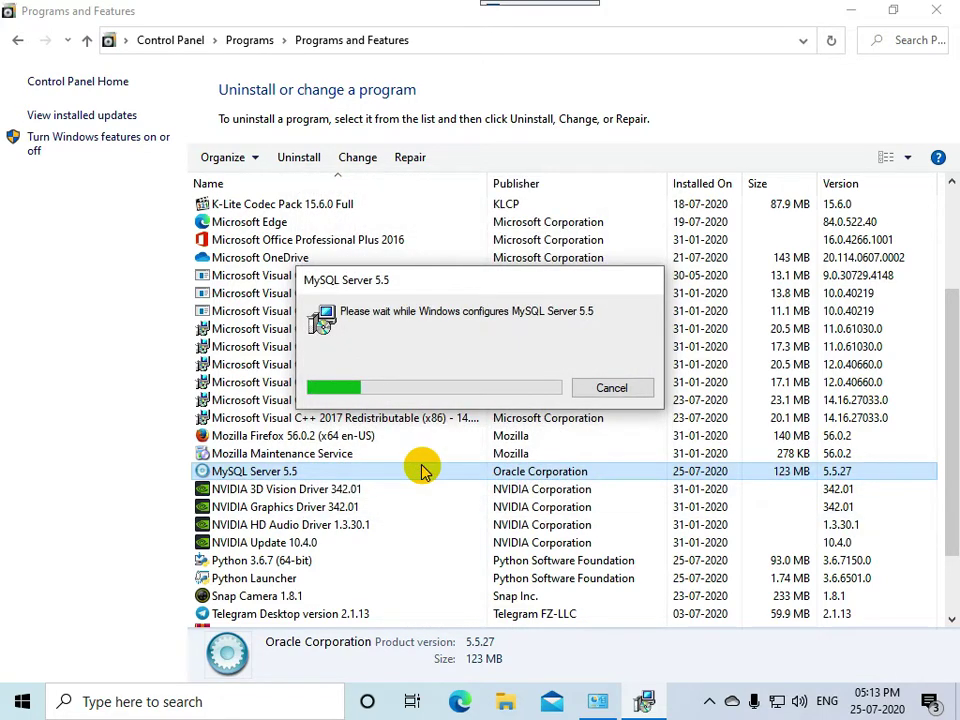
pyautogui.click(938, 10)
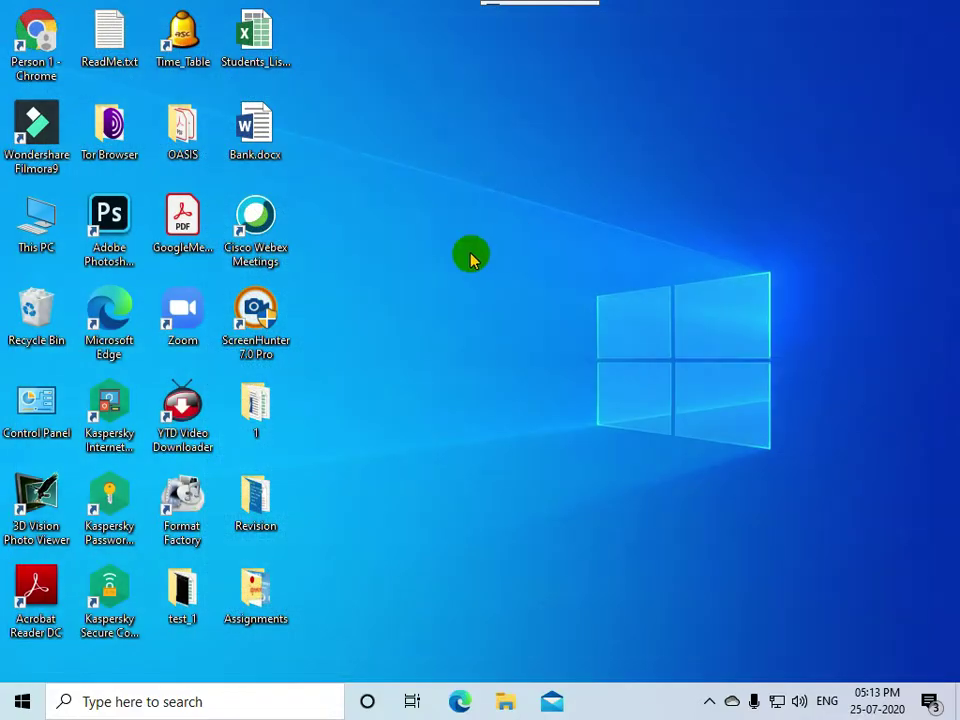